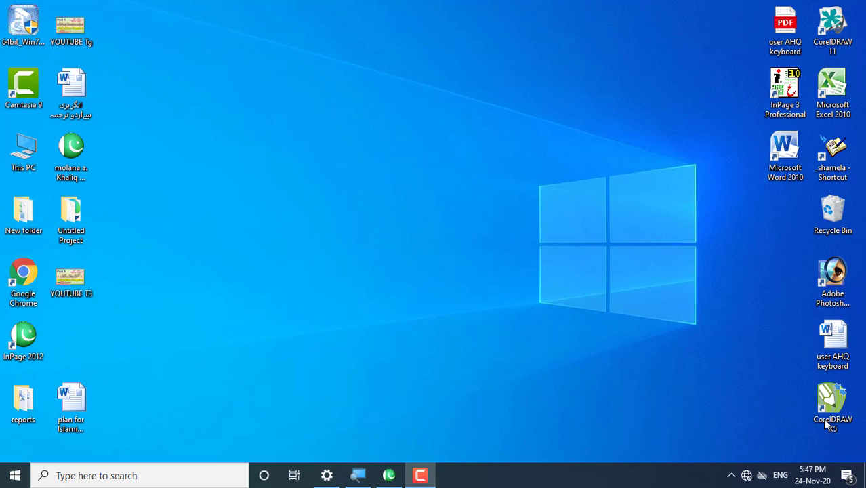
Step: Restore the minimized InPage 2012 window from the taskbar
left_click(389, 475)
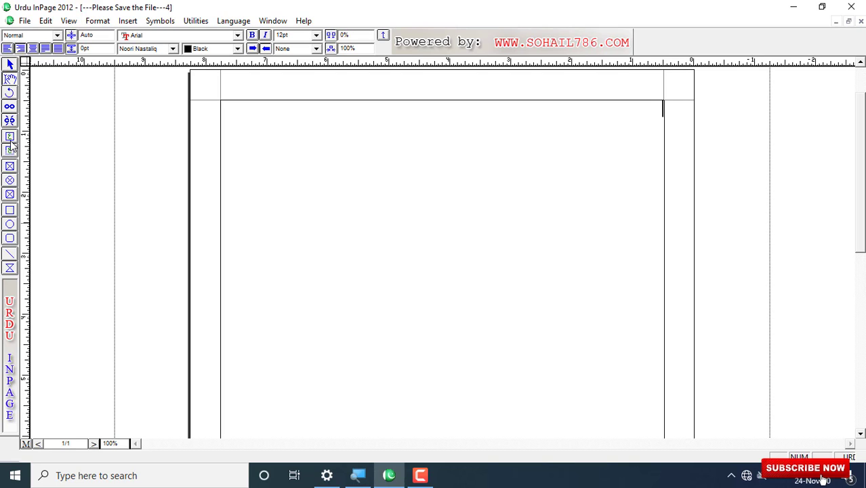
Step: Draw a text frame in the right half of the page and select it
left_click(10, 137)
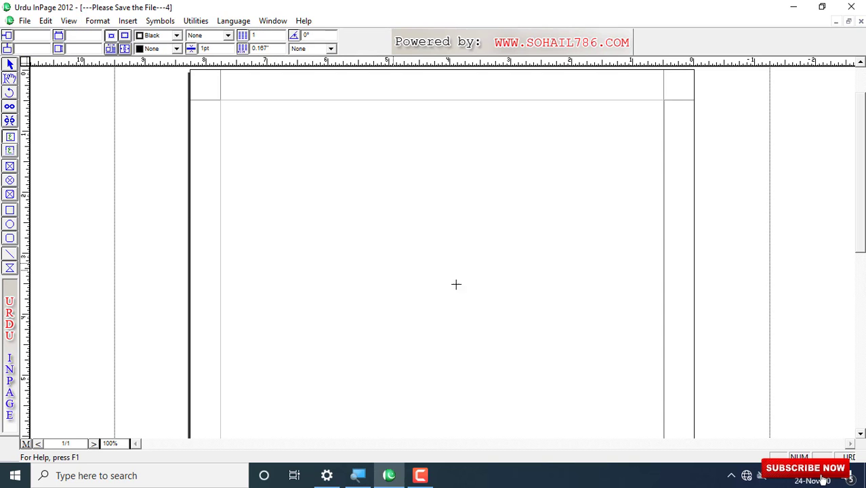
left_click_drag(493, 130, 654, 344)
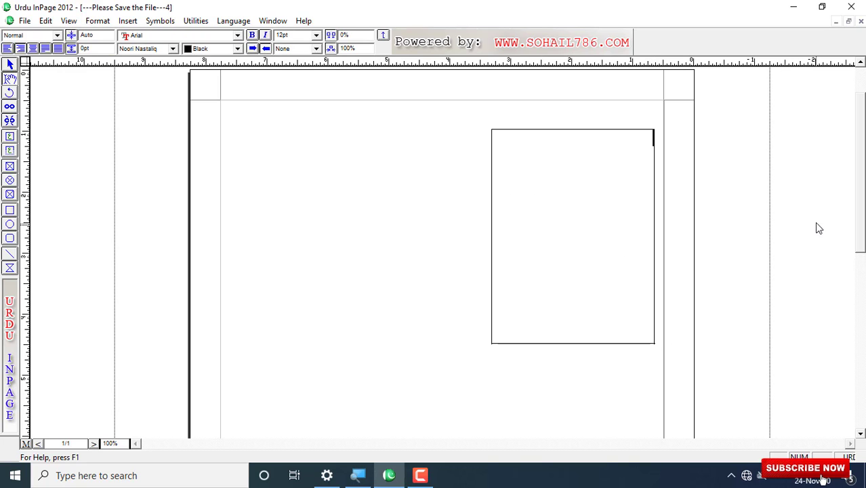
left_click(9, 65)
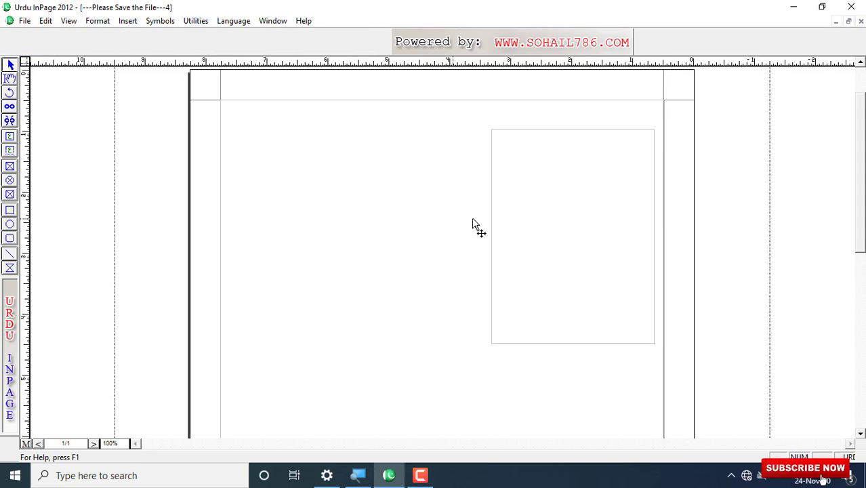
left_click(532, 227)
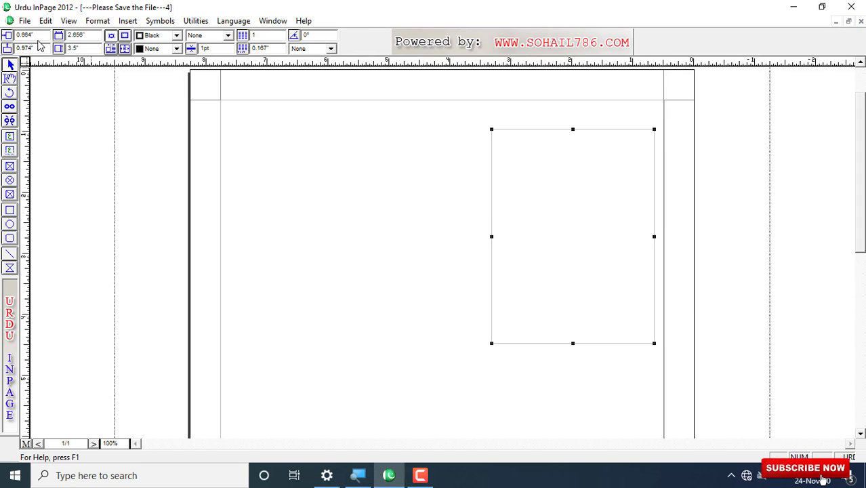
Step: Copy and paste the frame, then nudge the copy left beside the original
left_click(46, 20)
left_click(64, 69)
left_click(46, 20)
left_click(67, 95)
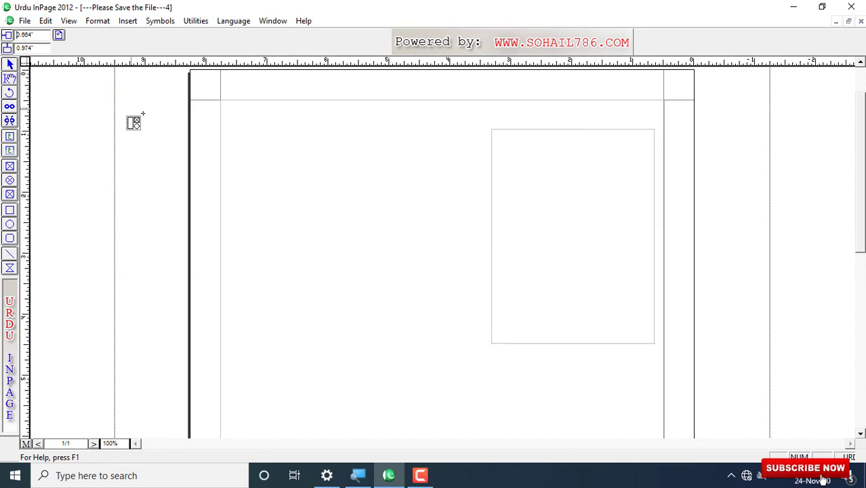
left_click(168, 126)
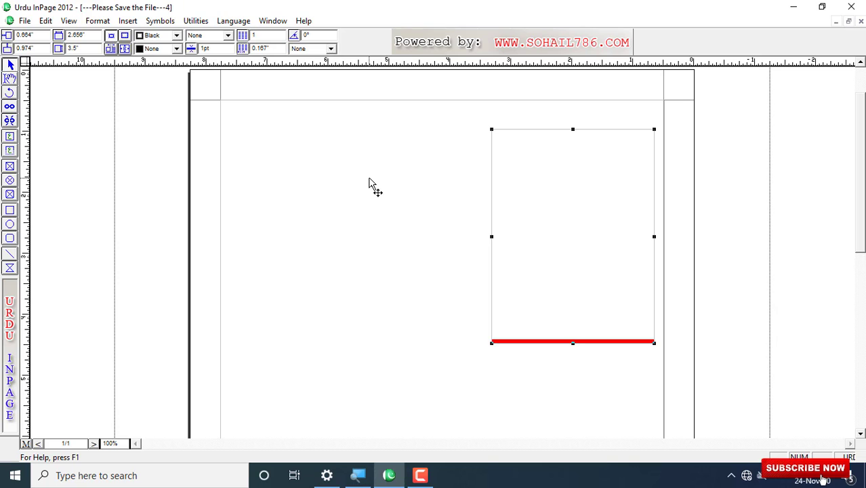
key("Left")
key("Left")
key("Left")
key("Left")
key("Left")
key("Left")
key("Left")
key("Left")
key("Left")
key("Left")
key("Left")
key("Left")
key("Left")
key("Left")
key("Left")
key("Left")
key("Left")
key("Left")
key("Left")
key("Left")
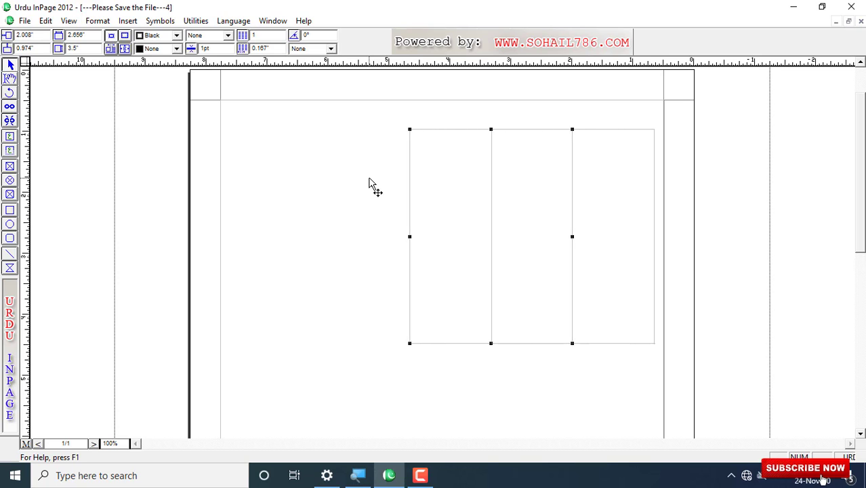
key("Left")
key("Left")
key("Left")
key("Left")
key("Left")
key("Left")
key("Left")
key("Left")
key("Left")
key("Left")
key("Left")
key("Left")
key("Left")
key("Left")
key("Left")
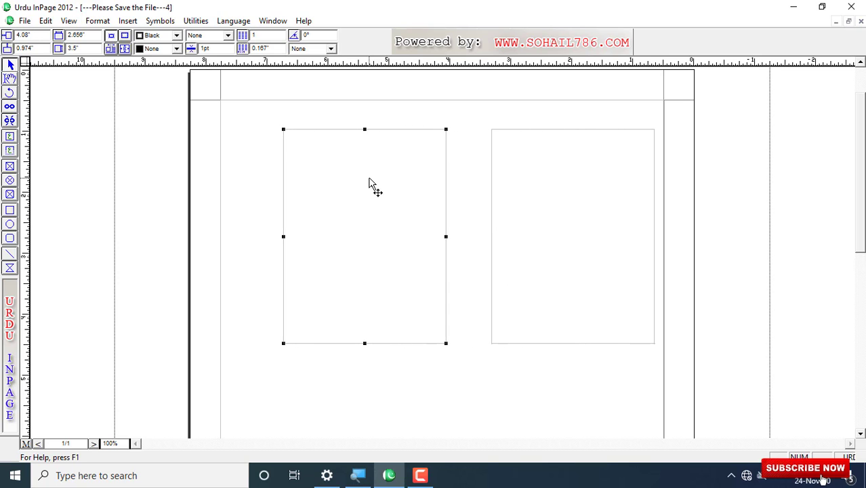
key("Left")
key("Left")
key("Left")
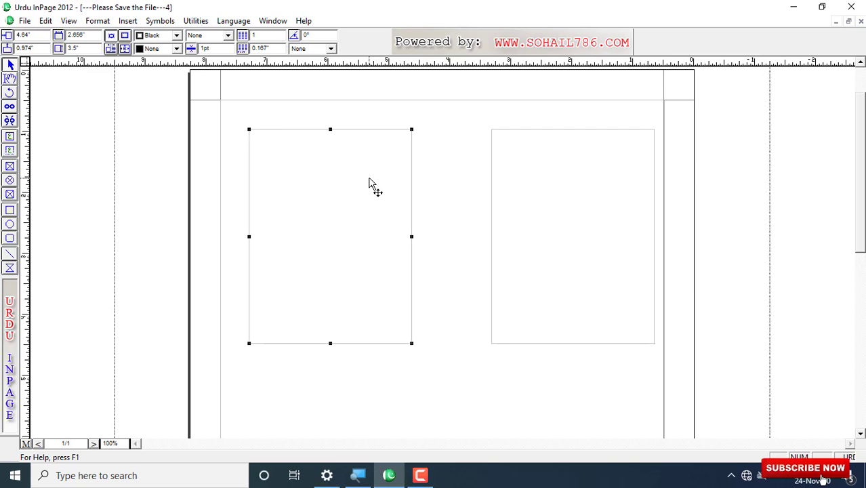
Step: Type an Urdu sample phrase at 18pt in the right frame, correcting its last letter
left_click(10, 79)
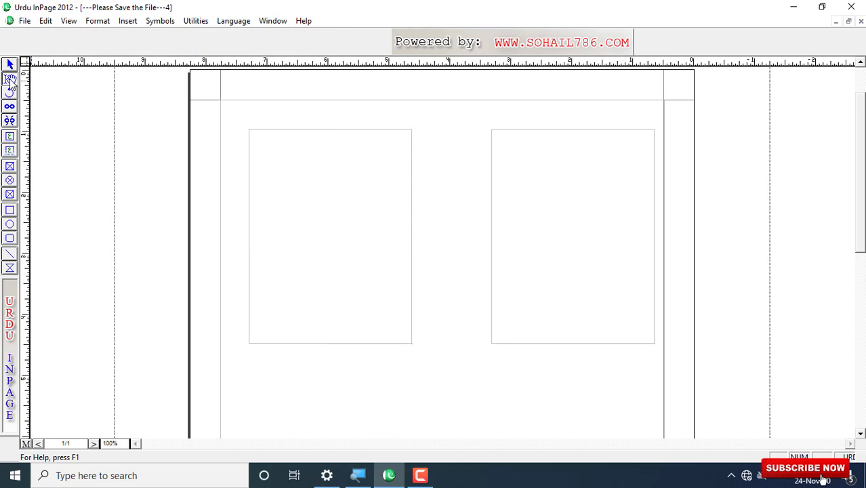
left_click(643, 145)
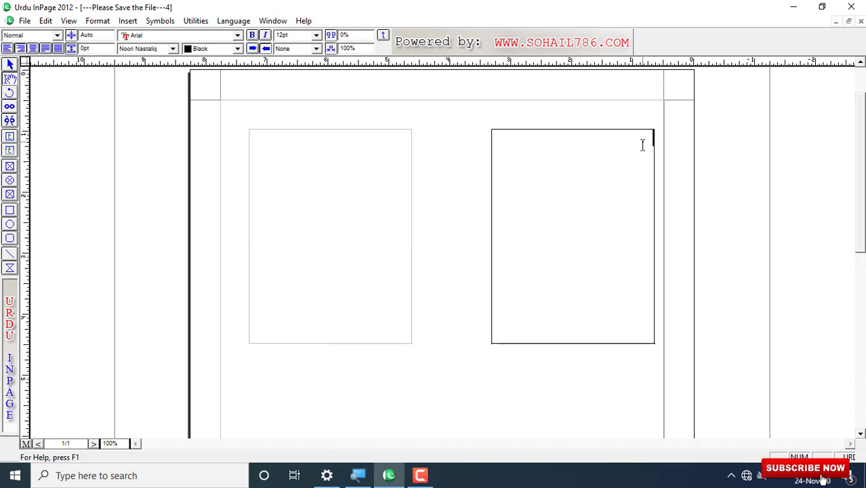
left_click(316, 34)
left_click(314, 77)
type("sh")
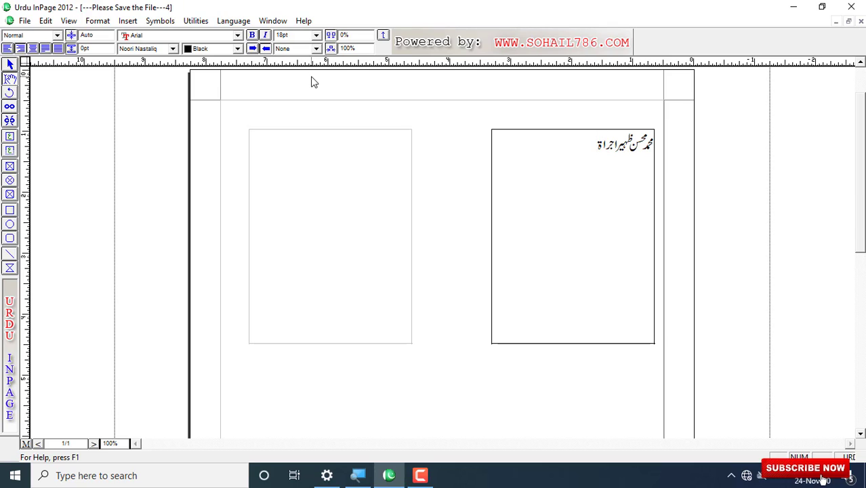
Step: Select the phrase and paste repeated copies until the right frame overflows
left_click_drag(585, 142, 653, 142)
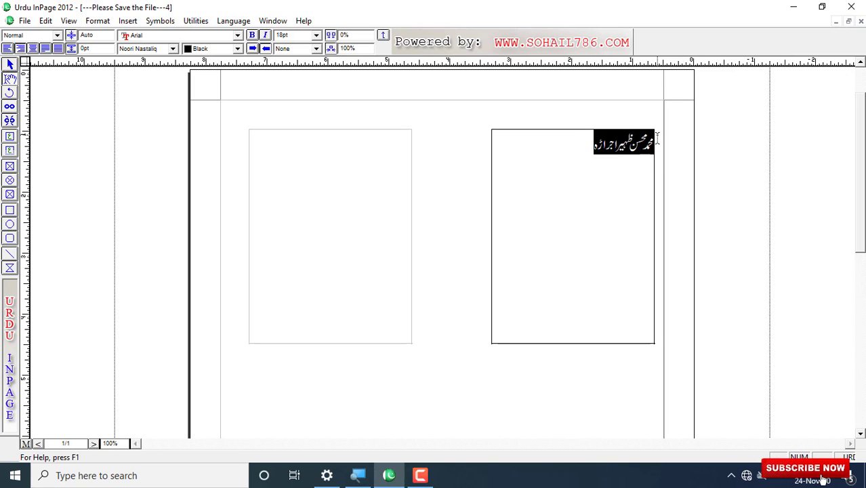
left_click(583, 143)
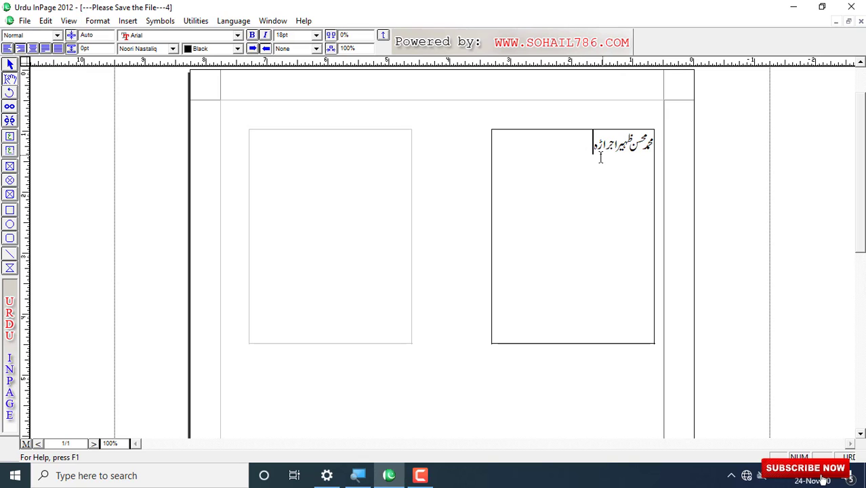
left_click_drag(597, 155, 672, 145)
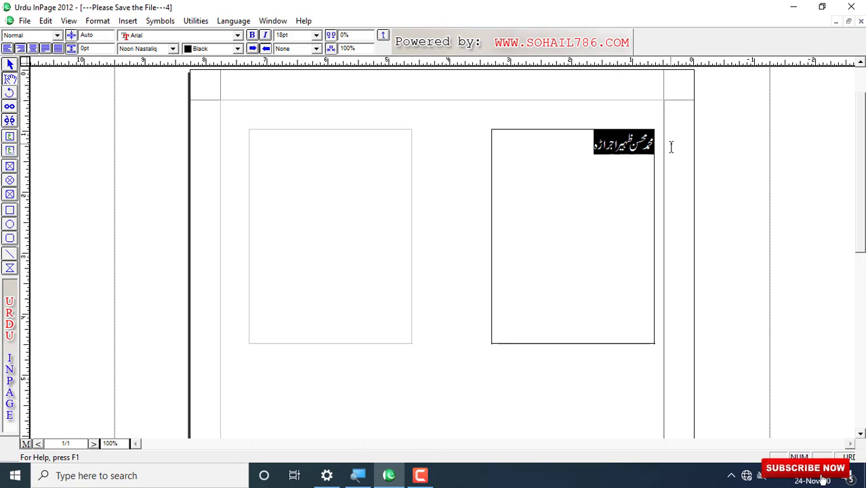
left_click(576, 148)
key("ctrl+v")
key("ctrl+v")
key("ctrl+v")
key("ctrl+v")
key("ctrl+v")
key("ctrl+v")
key("ctrl+v")
key("ctrl+v")
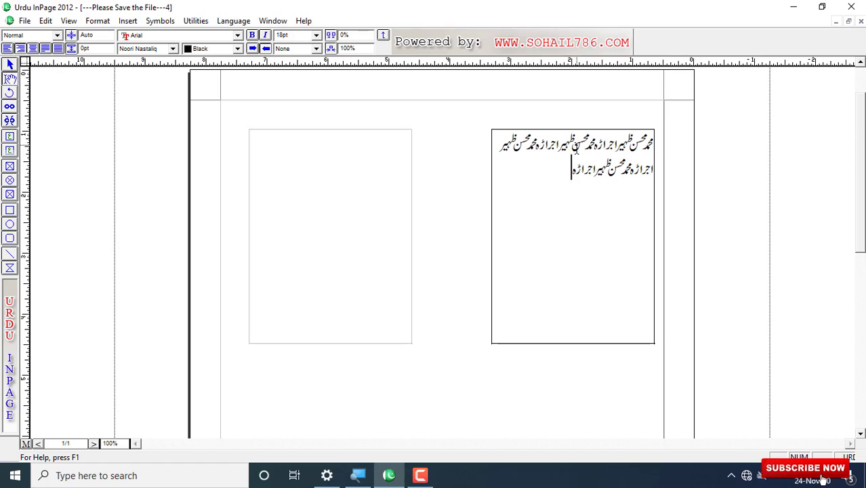
key("ctrl+v")
key("ctrl+v")
key("ctrl+v")
key("ctrl+v")
key("ctrl+v")
key("ctrl+v")
key("ctrl+v")
key("ctrl+v")
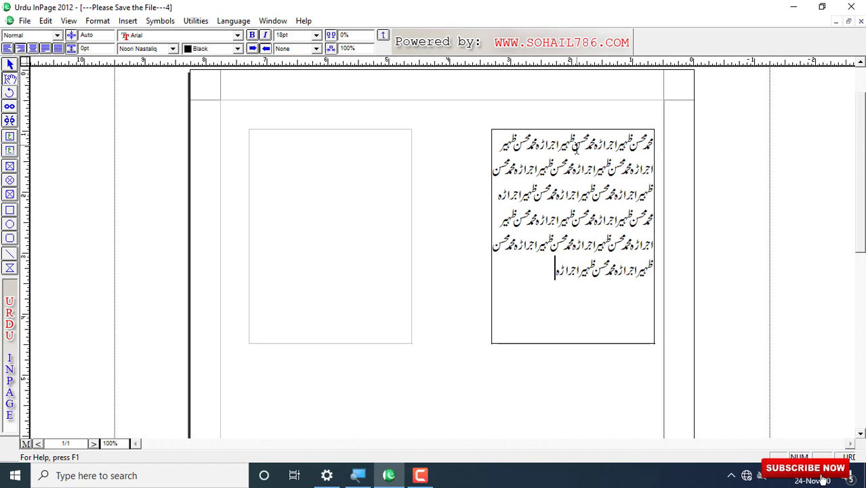
key("ctrl+v")
key("ctrl+v")
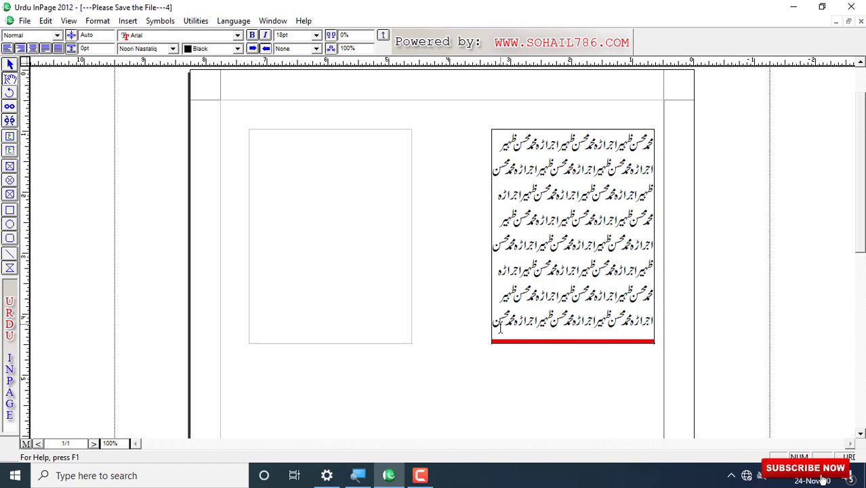
Step: Delete all text in the right frame and link it to the left frame with the Link tool
key("ctrl+a")
key("Delete")
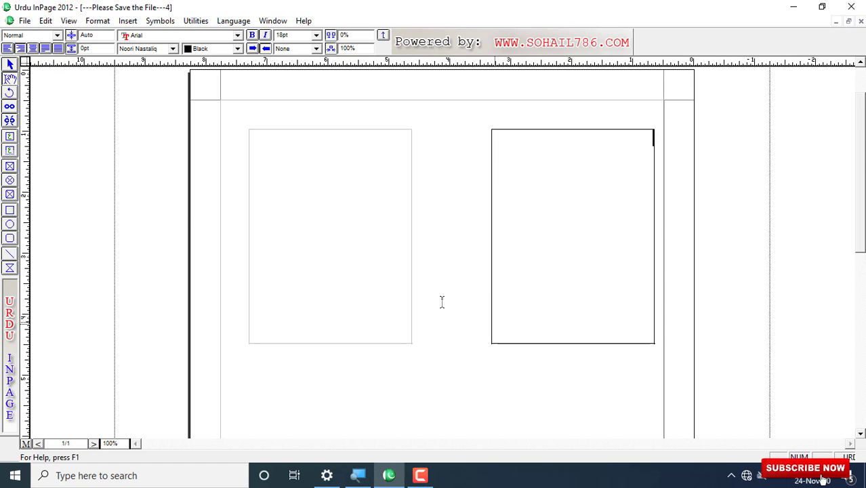
left_click(10, 108)
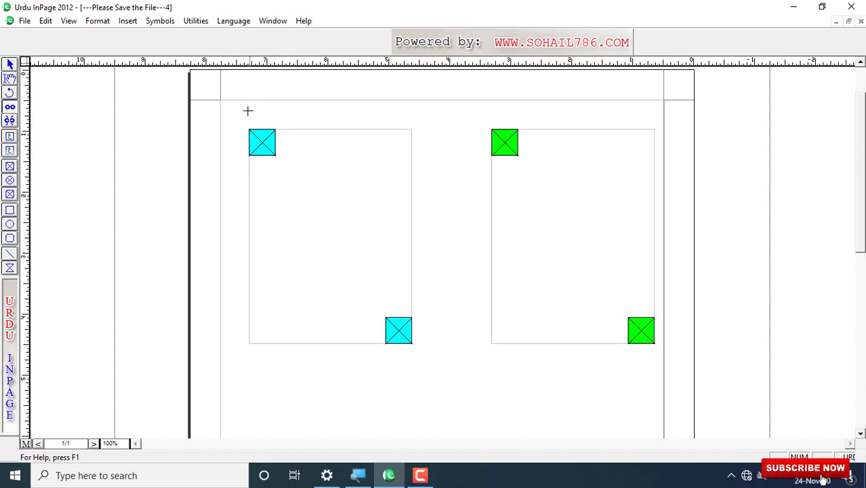
left_click(268, 143)
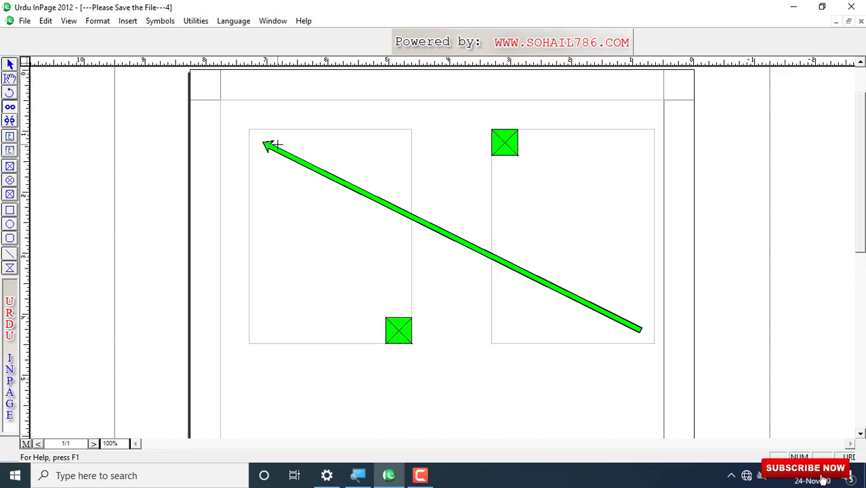
Step: Type the repeated Urdu phrase in the right frame so it flows into the left, showing the link arrow
left_click(10, 80)
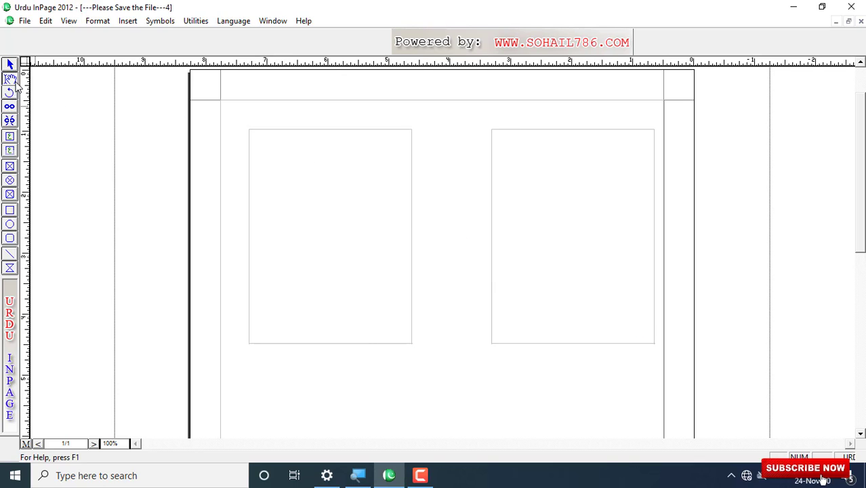
left_click(627, 157)
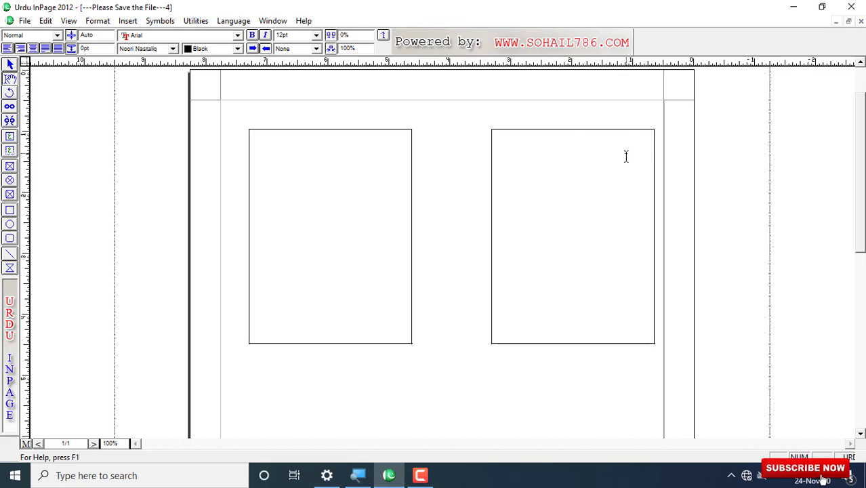
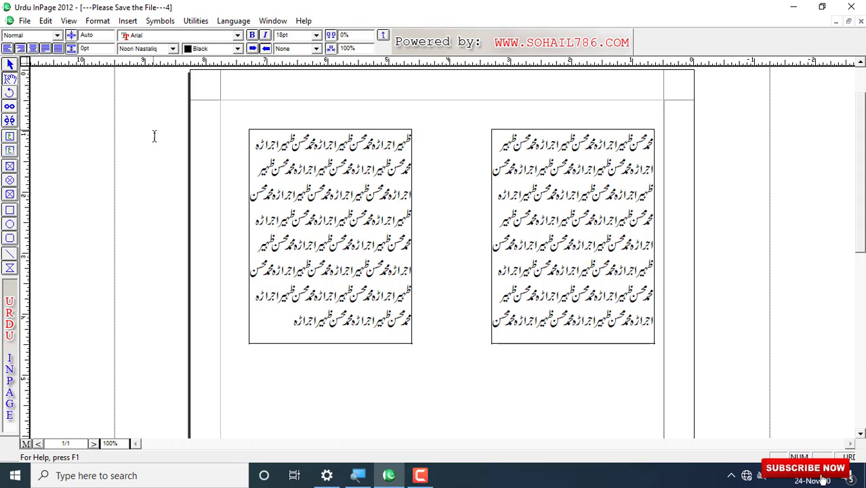
left_click(11, 120)
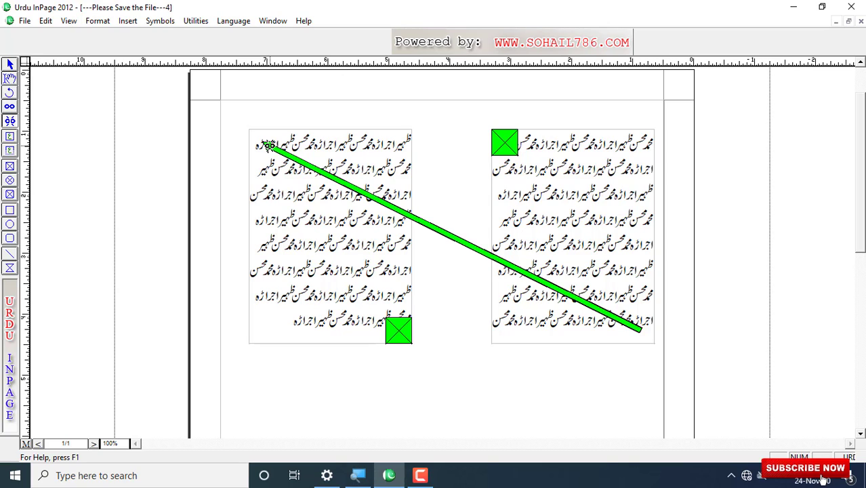
Step: Use the Unlink tool on the frames to break the chain between them
left_click(10, 122)
left_click(268, 145)
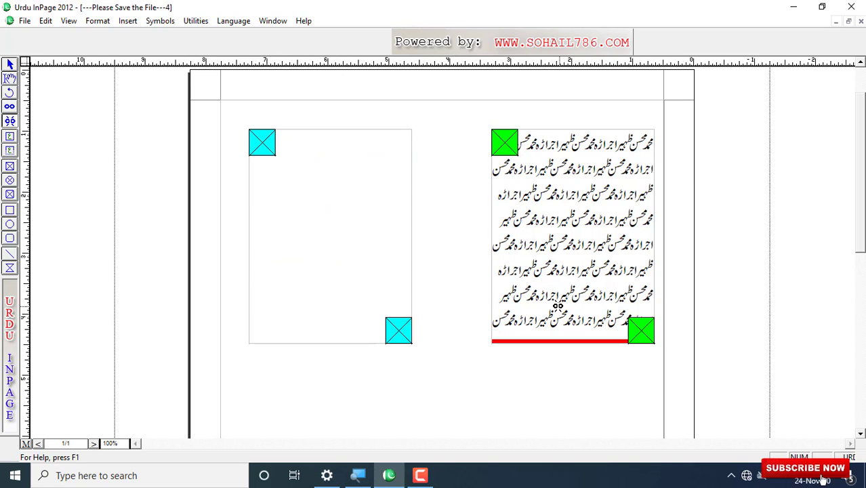